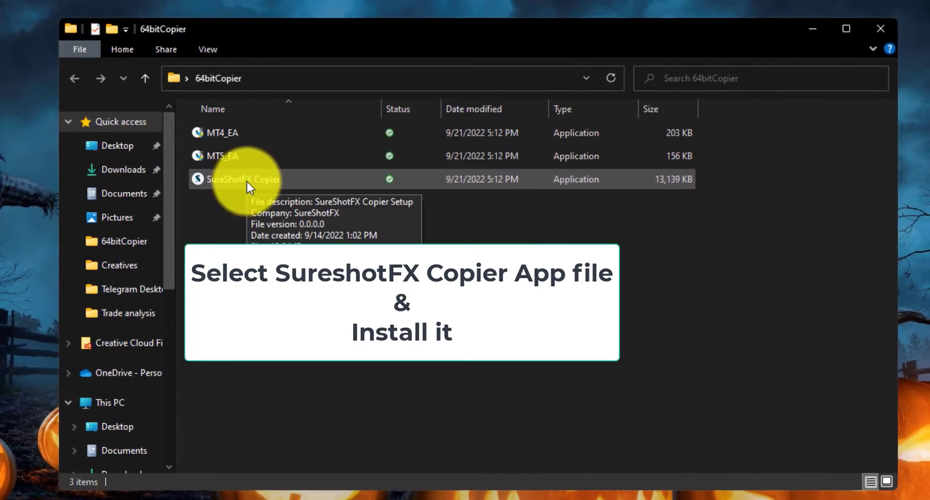
# Install SureShotFX Copier 4.0 in English with a desktop shortcut, skipping launch at finish.
pyautogui.click(306, 186)
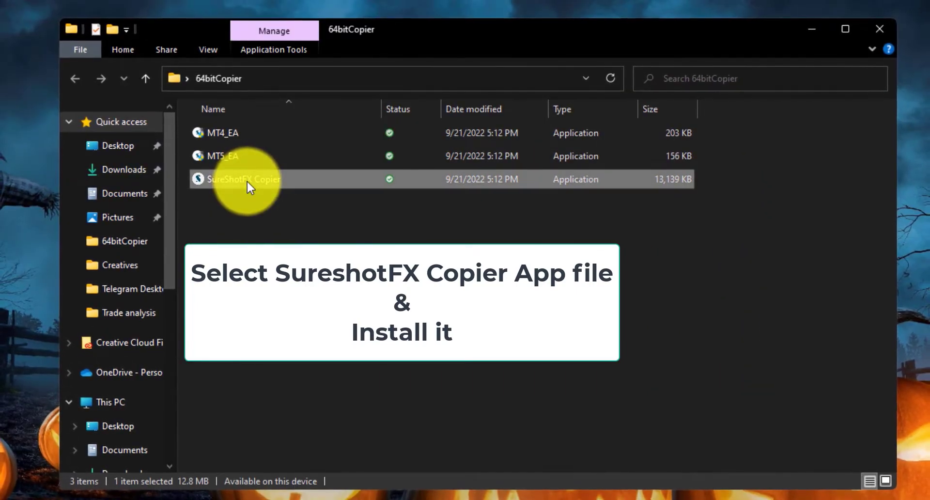
pyautogui.doubleClick(246, 181)
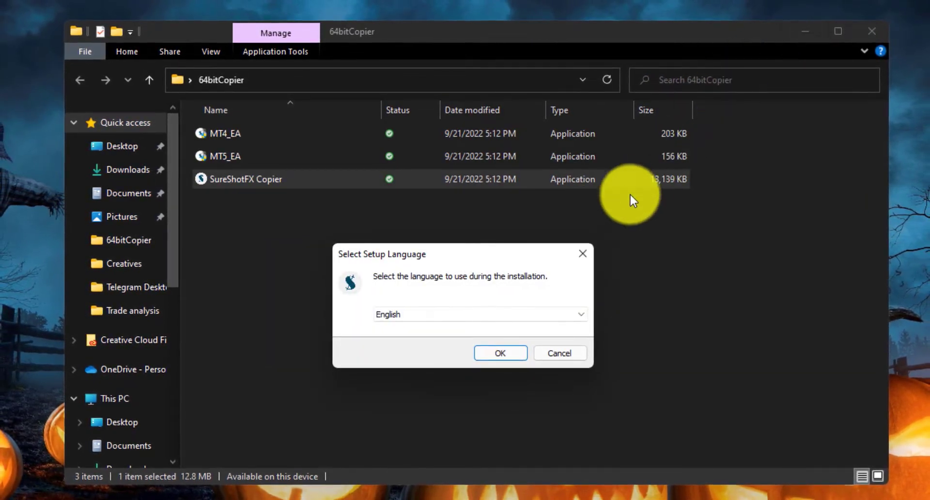
pyautogui.click(497, 351)
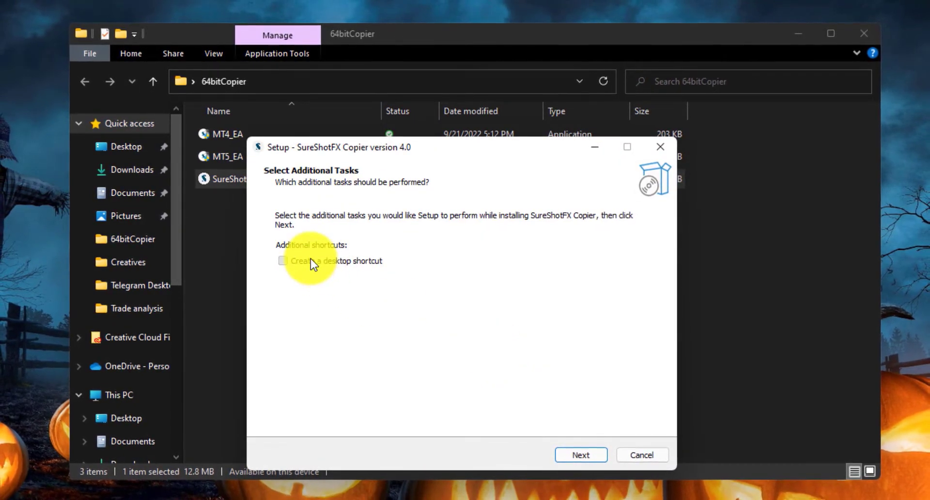
pyautogui.click(311, 259)
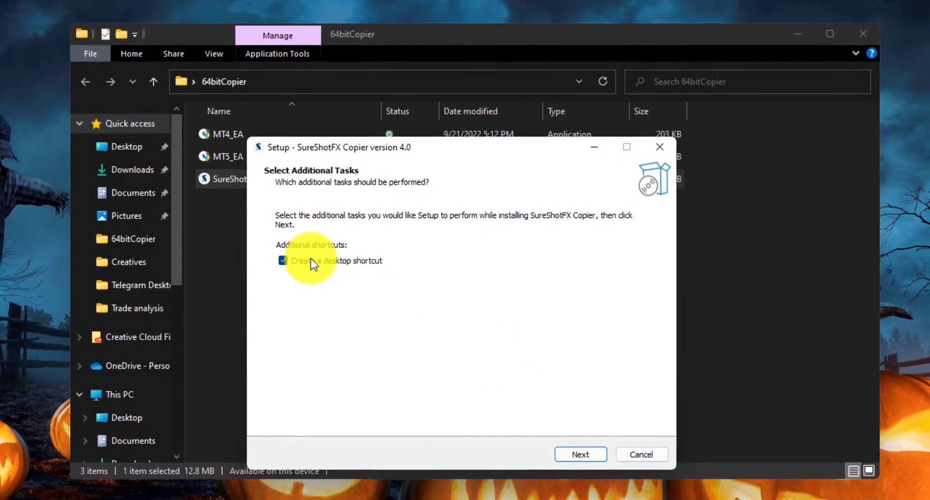
pyautogui.click(583, 458)
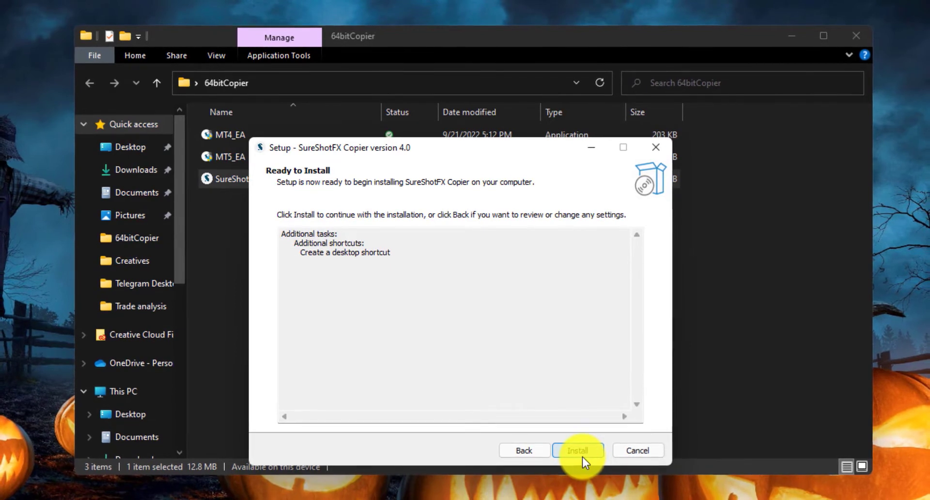
pyautogui.click(580, 452)
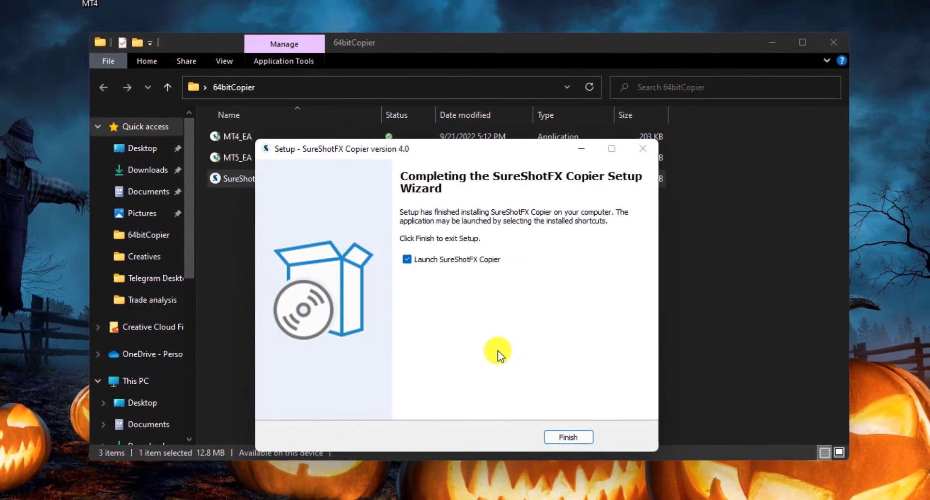
pyautogui.click(406, 259)
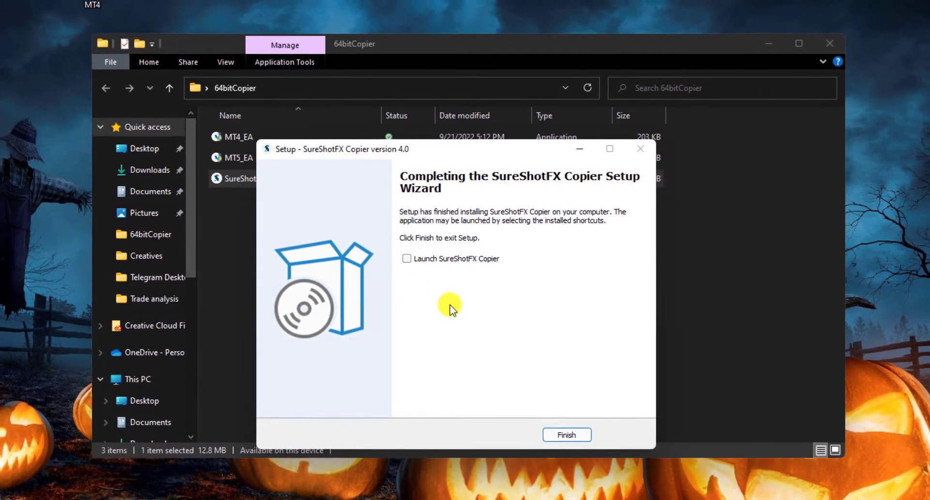
pyautogui.click(550, 432)
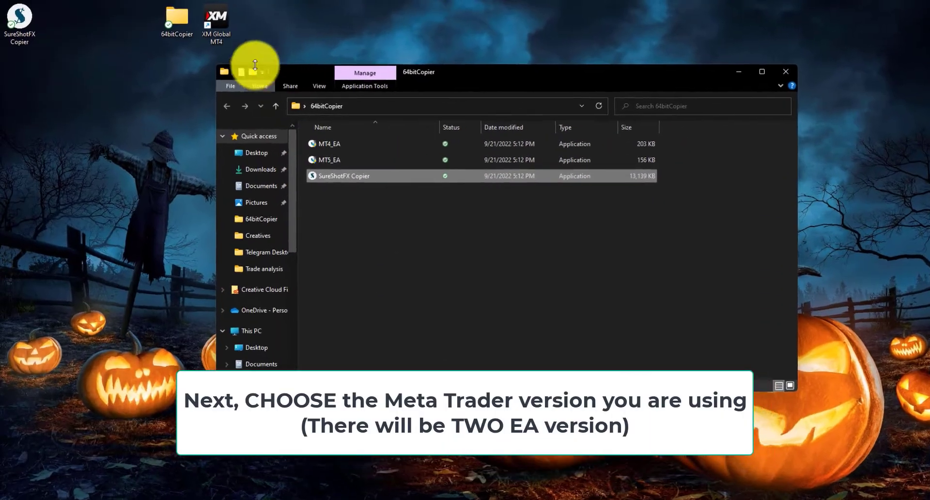
# Run the MT4_EA installer into the default XM Global MT4 folder and close it once completed.
pyautogui.click(218, 42)
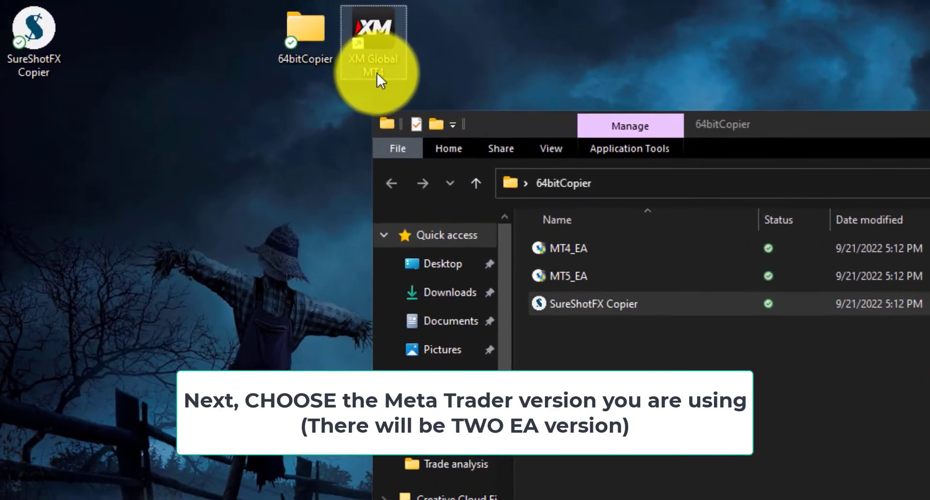
pyautogui.click(579, 250)
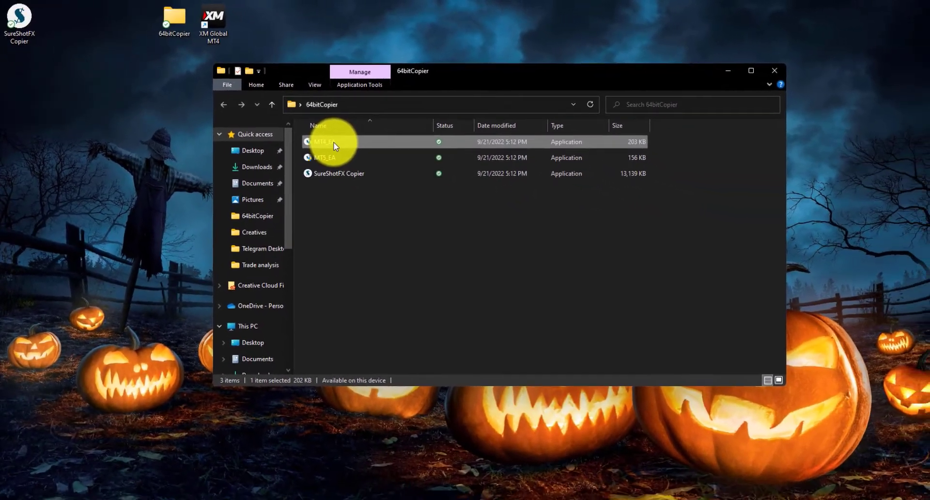
pyautogui.doubleClick(334, 144)
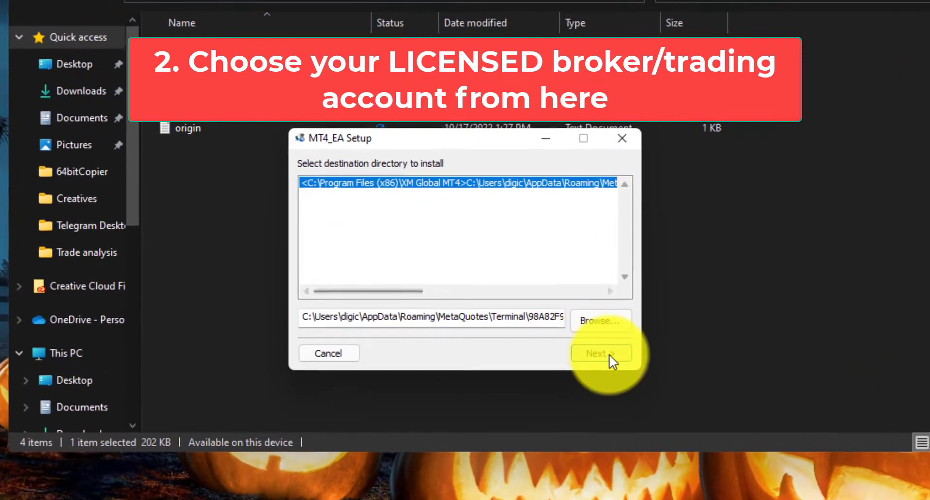
pyautogui.click(610, 357)
pyautogui.click(611, 356)
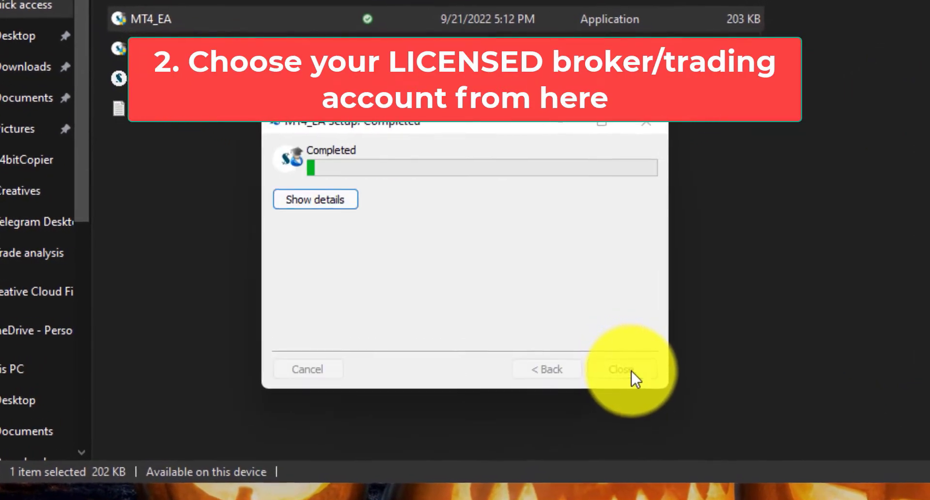
pyautogui.click(632, 370)
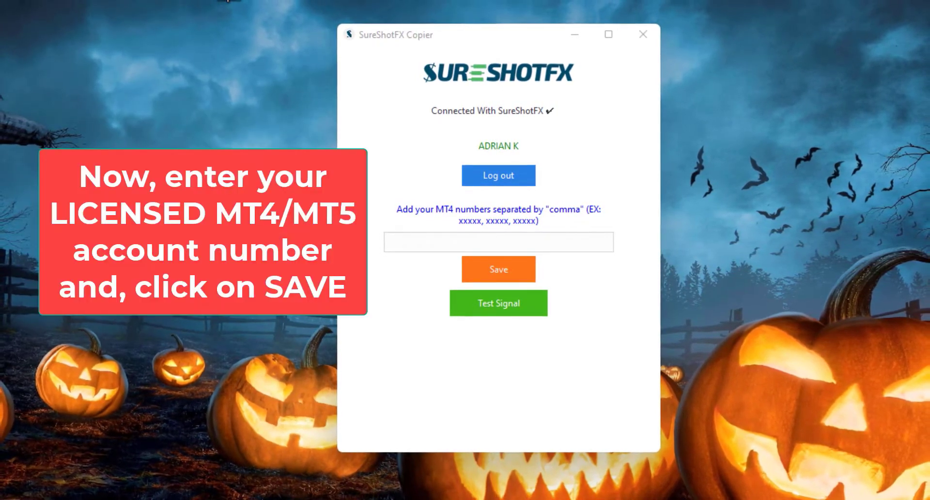
# Enter the MT4 account number in the copier, save it and dismiss the Account Saved message.
pyautogui.click(511, 245)
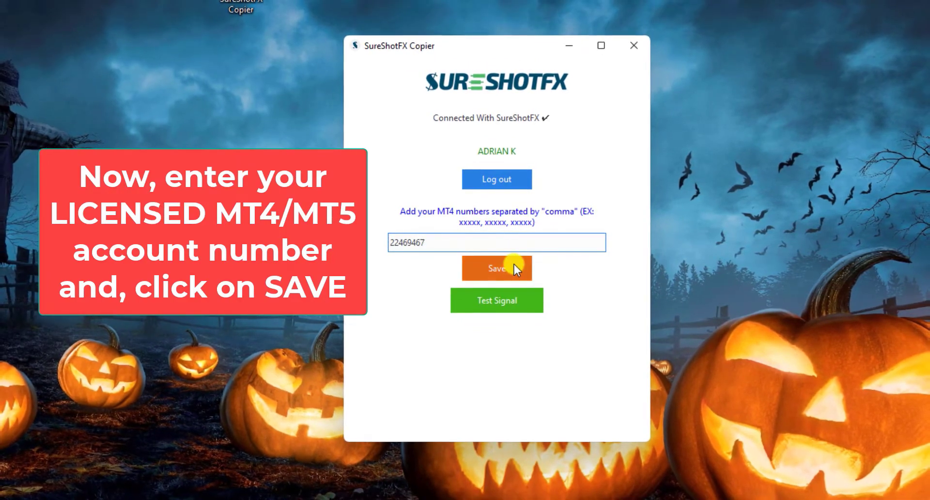
pyautogui.click(514, 265)
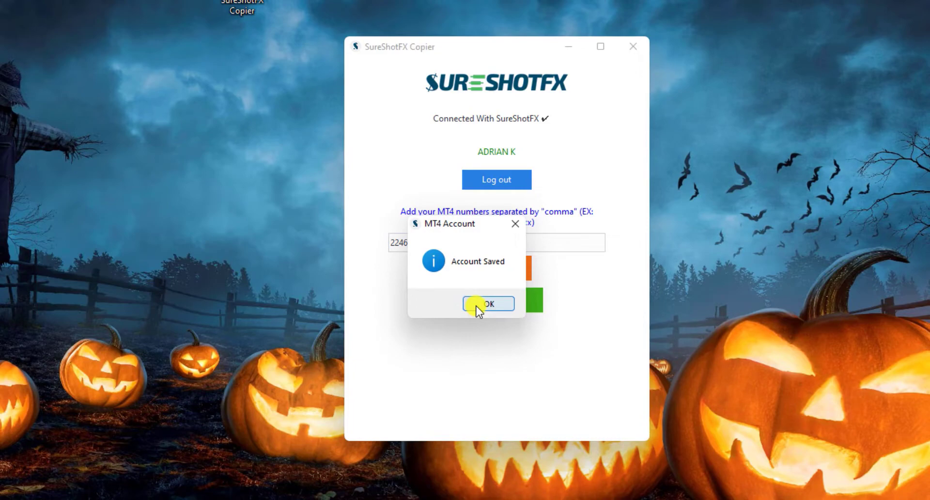
pyautogui.click(476, 304)
pyautogui.moveTo(405, 106); pyautogui.dragTo(114, 111)
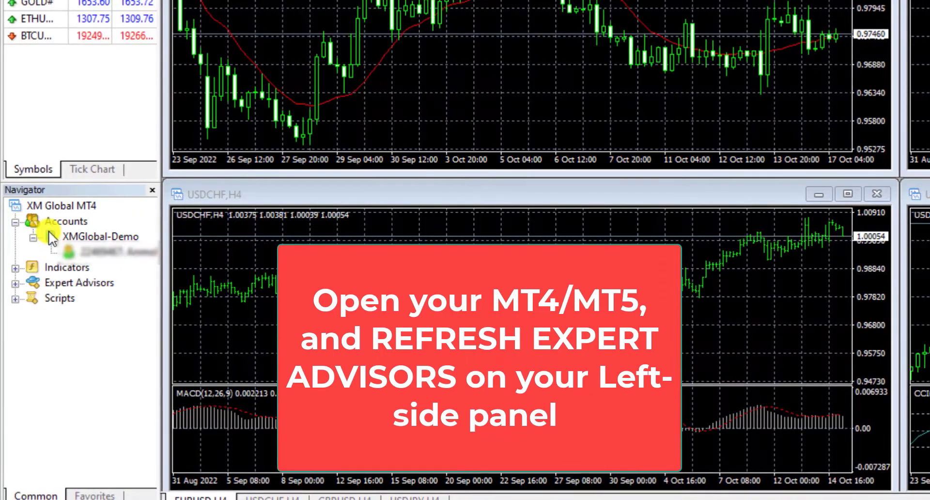
# Refresh the Navigator's Expert Advisors group and expand it to select SureShotFXCopierEA.
pyautogui.click(69, 282)
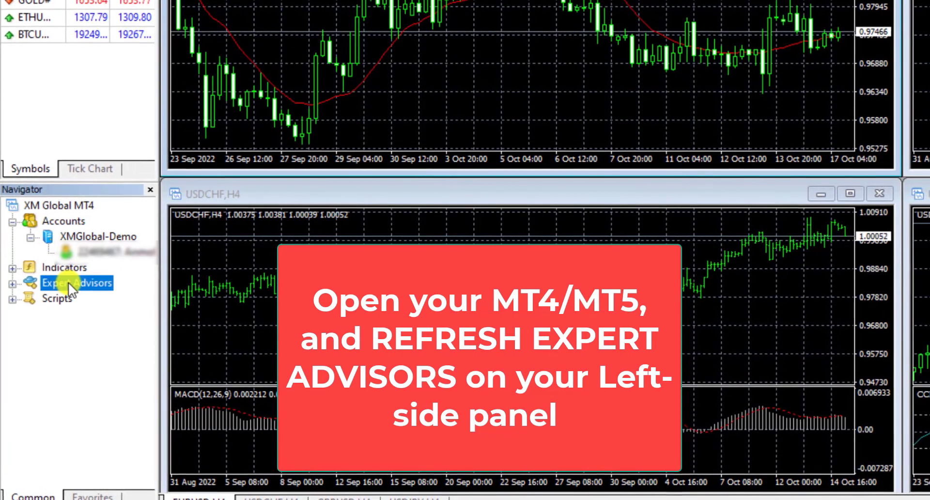
pyautogui.rightClick(69, 282)
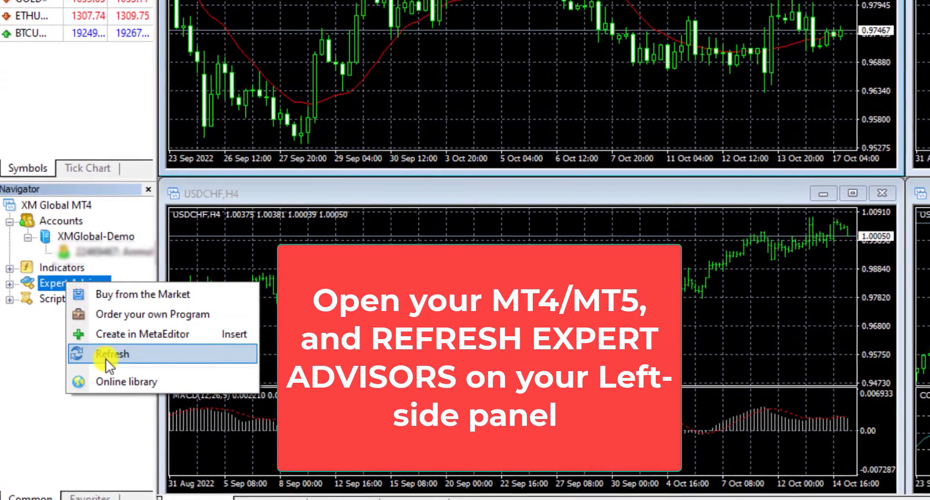
pyautogui.click(106, 358)
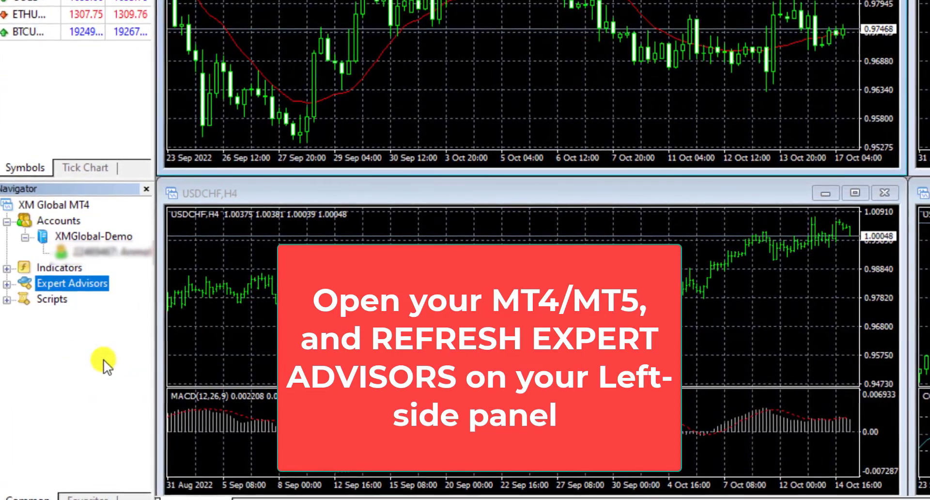
pyautogui.click(6, 284)
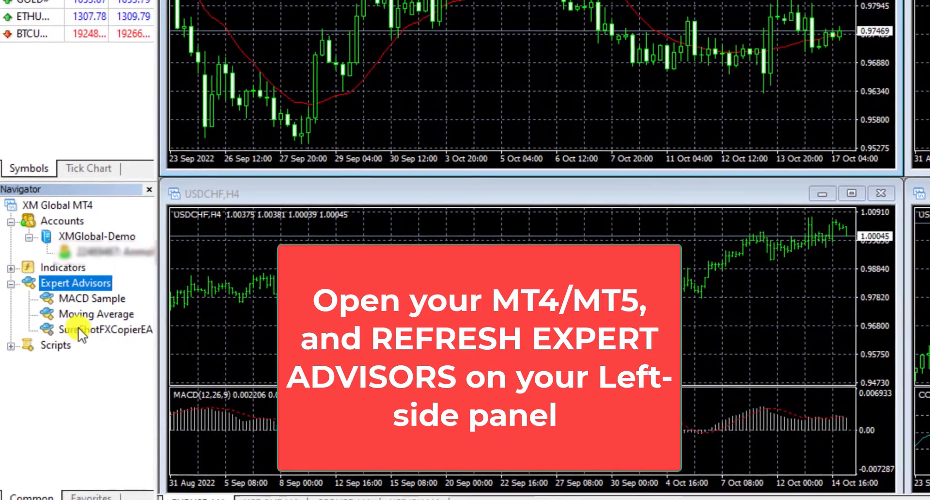
pyautogui.click(99, 334)
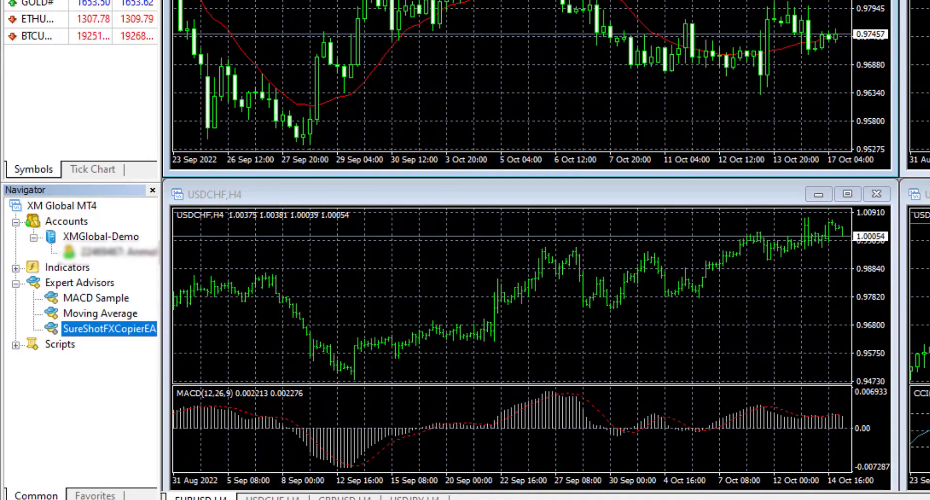
pyautogui.click(98, 19)
# Enable automated trading (kept on account/profile change), DLL imports and WebRequest in Expert Advisors options.
pyautogui.click(175, 123)
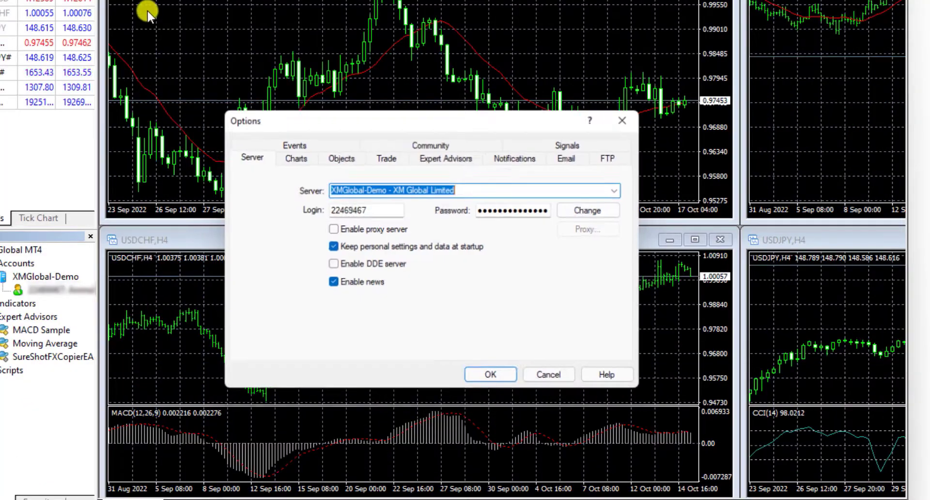
pyautogui.click(430, 160)
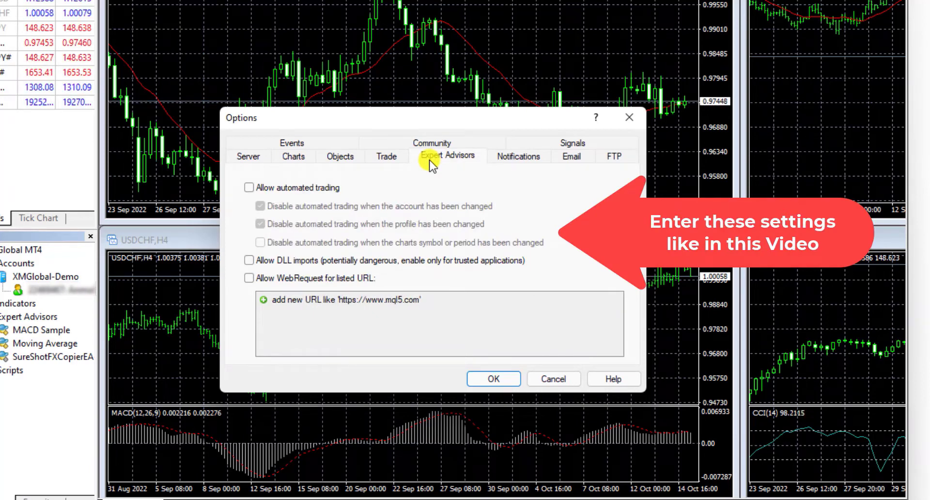
pyautogui.click(260, 185)
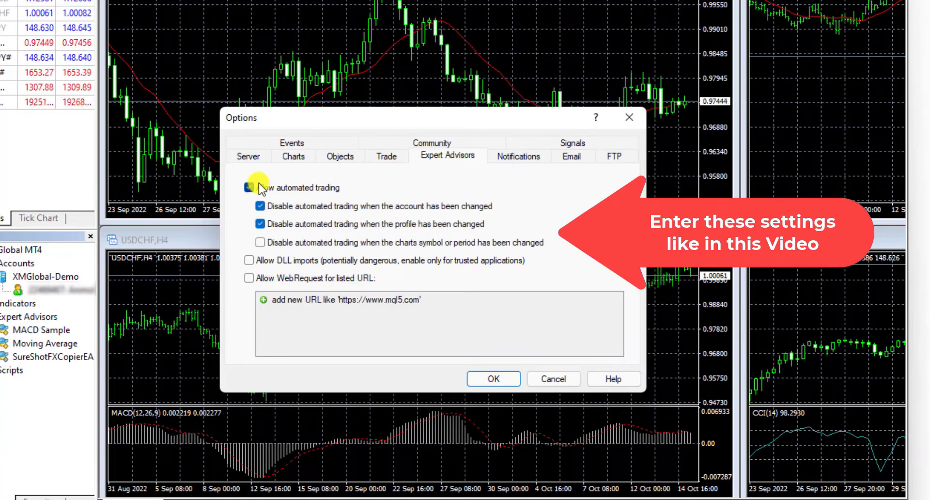
pyautogui.click(261, 205)
pyautogui.click(261, 224)
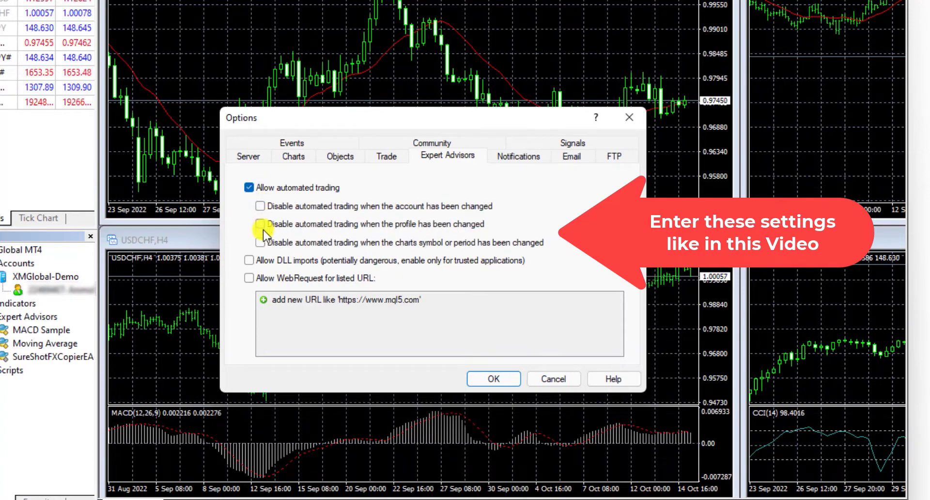
pyautogui.click(255, 259)
pyautogui.click(251, 280)
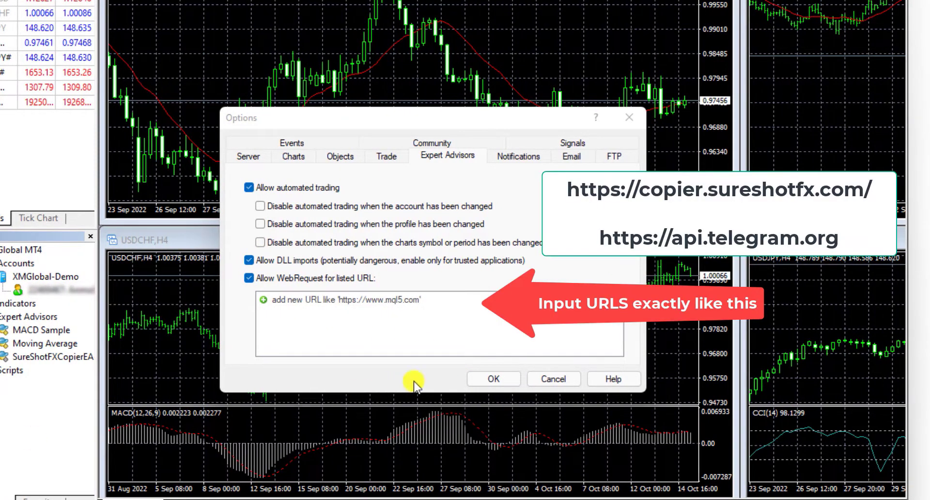
pyautogui.click(336, 299)
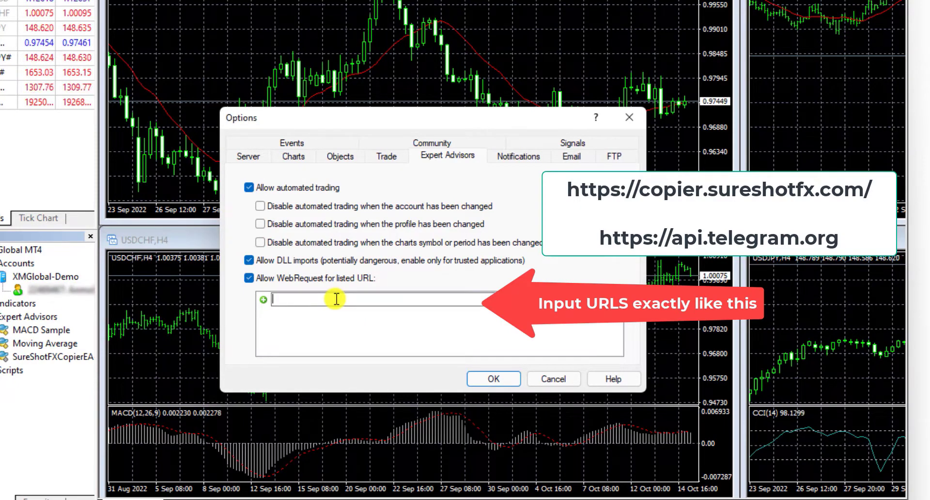
pyautogui.write('https://copier.sureshotfx.com/')
pyautogui.press('Return')
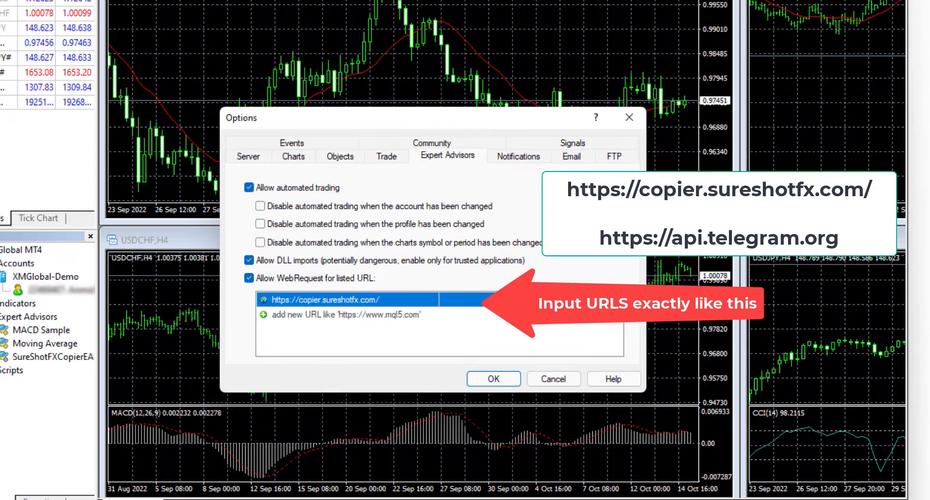
pyautogui.hotkey('alt', 'Tab')
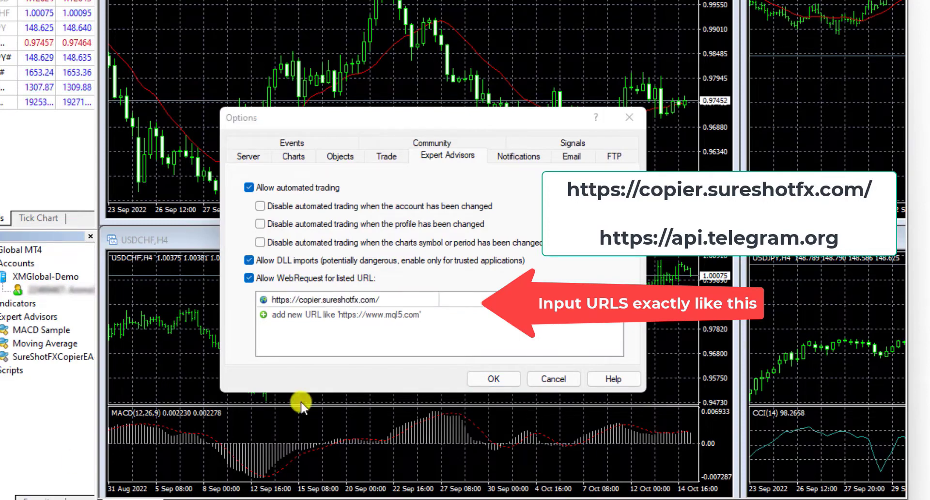
pyautogui.click(392, 317)
pyautogui.click(393, 317)
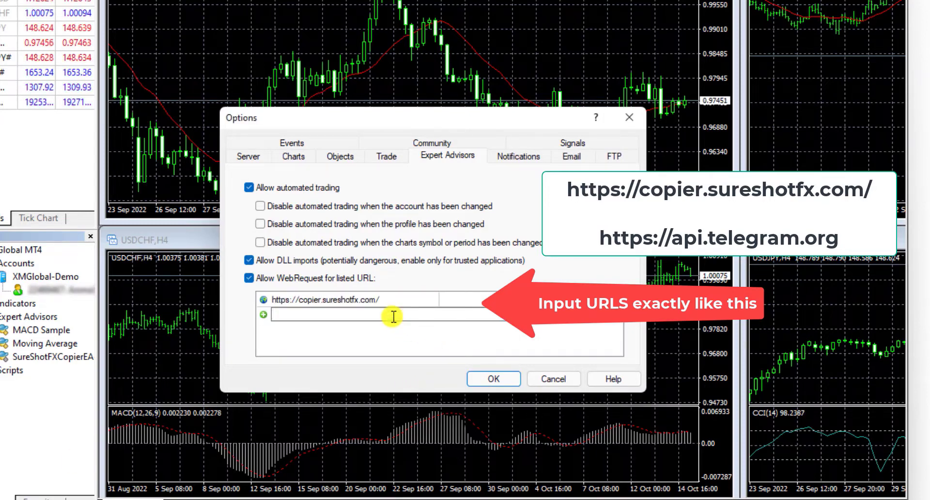
pyautogui.click(494, 377)
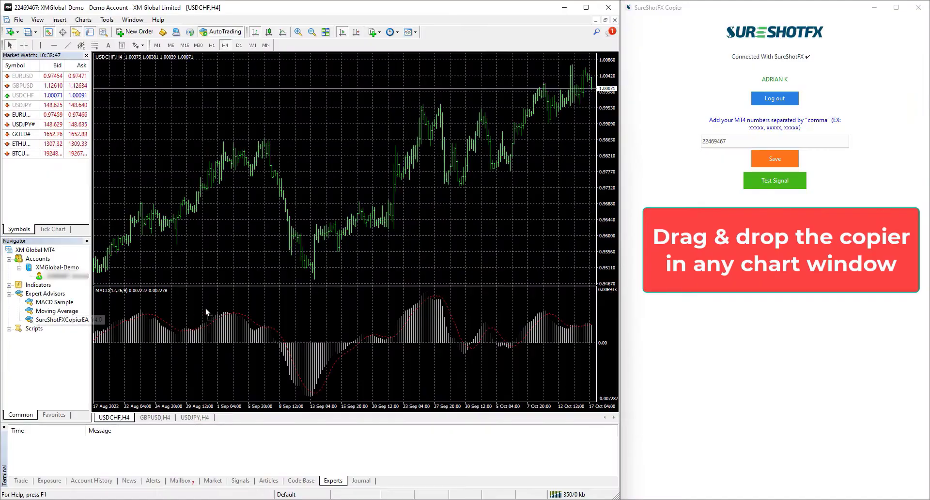
# Drop SureShotFXCopierEA onto the USDCHF H4 chart and show its Inputs tab.
pyautogui.moveTo(300, 214); pyautogui.dragTo(303, 197)
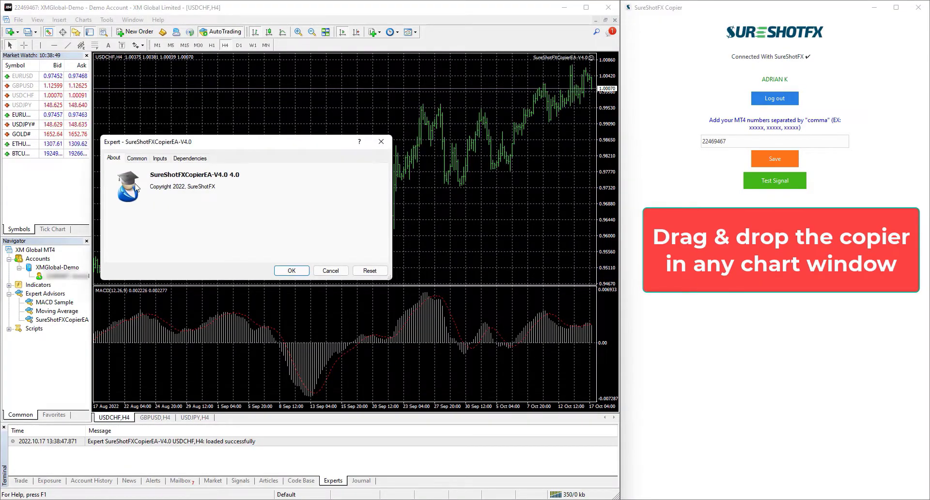
pyautogui.click(160, 159)
pyautogui.moveTo(193, 142); pyautogui.dragTo(295, 121)
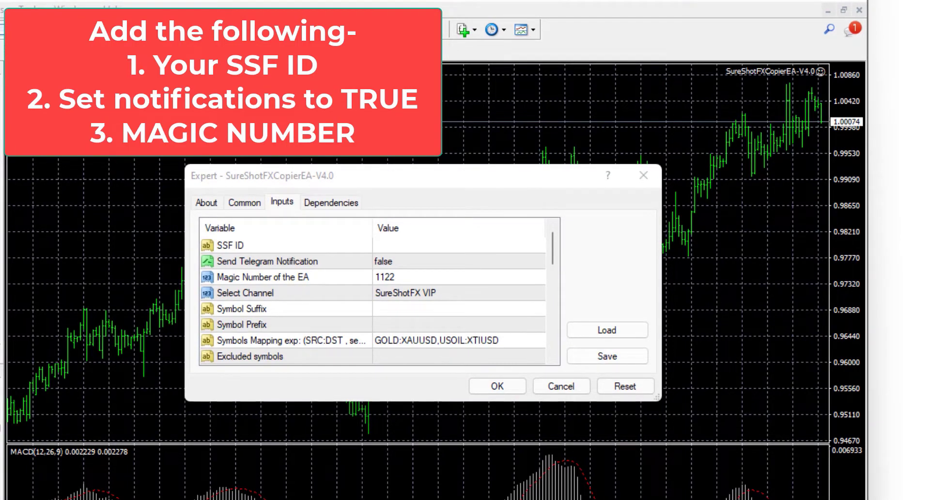
# Enter the SSF ID, set Send Telegram Notification to true and Magic Number to 1125.
pyautogui.doubleClick(404, 245)
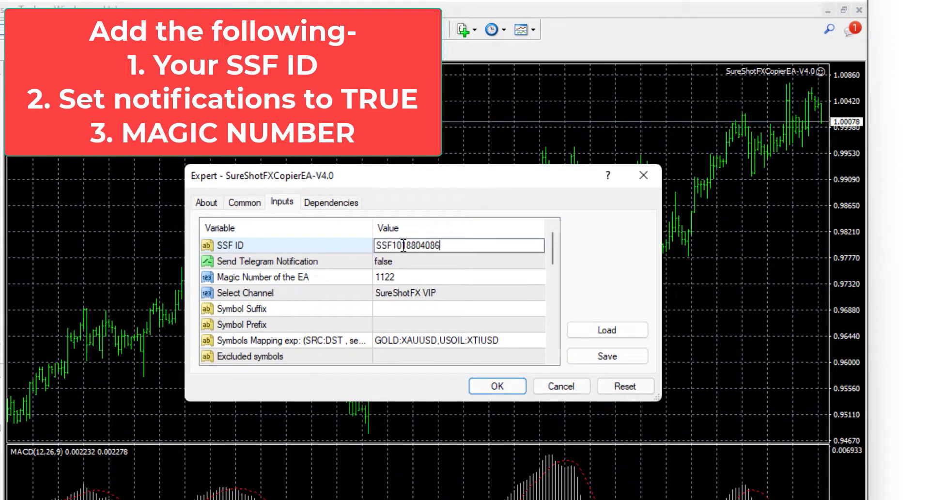
pyautogui.doubleClick(414, 263)
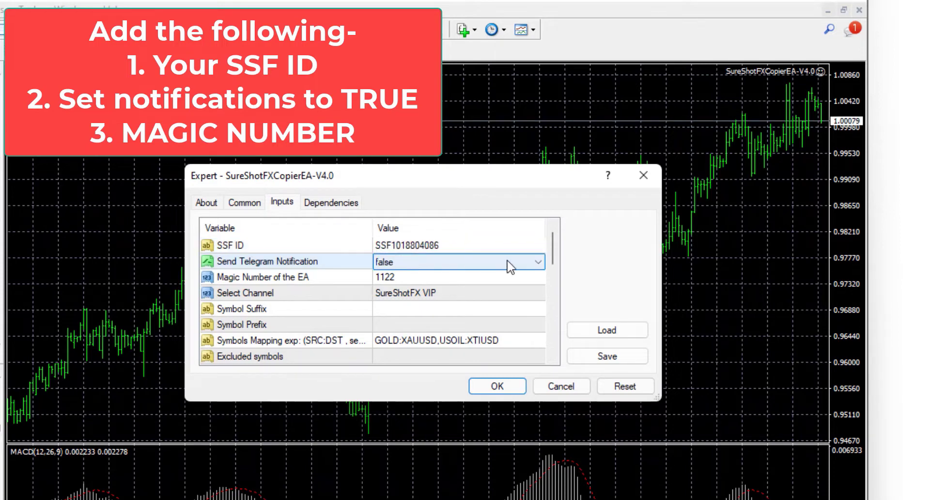
pyautogui.click(532, 264)
pyautogui.click(449, 285)
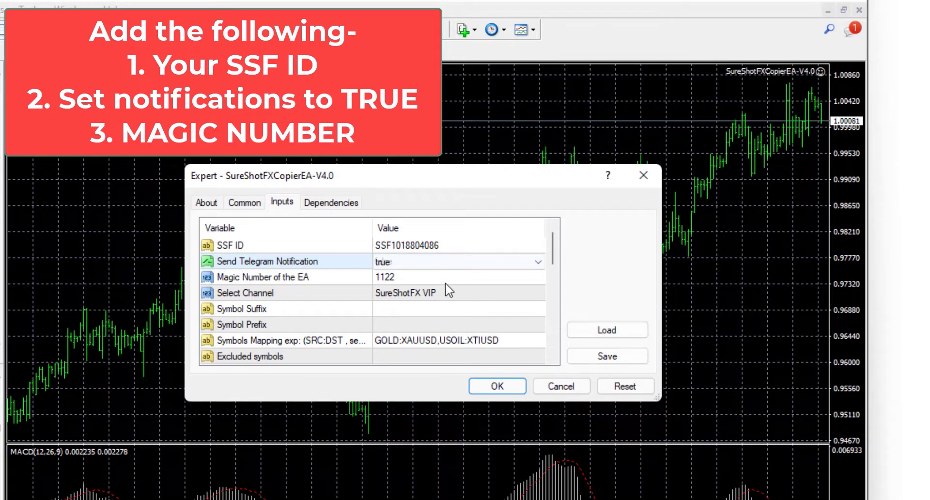
pyautogui.doubleClick(434, 278)
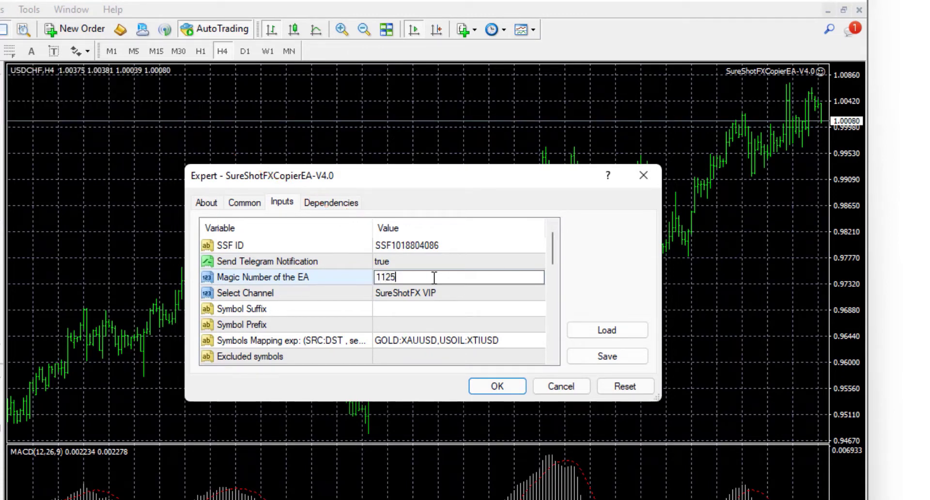
pyautogui.click(441, 295)
# Pick SureShotFX GOLD VIP as the channel and check the suffix, prefix and GOLD:XAUUSD,USOIL:XTIUSD mapping.
pyautogui.click(442, 293)
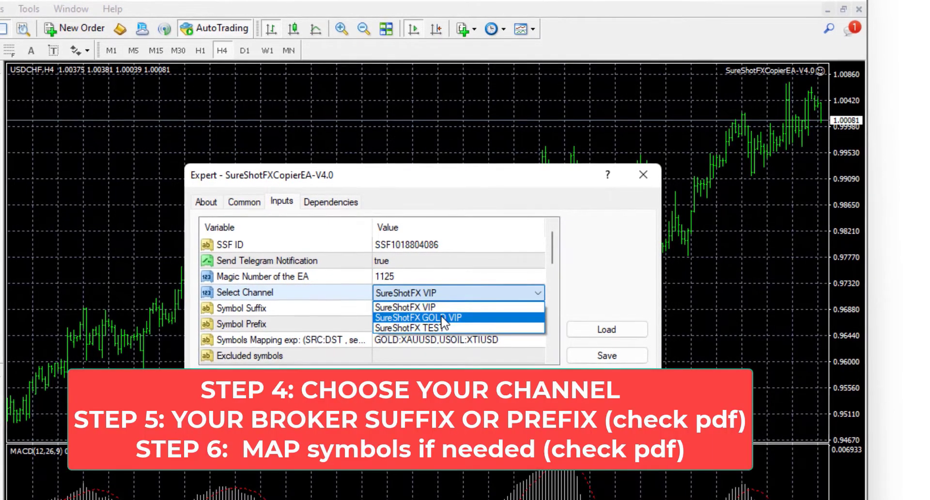
pyautogui.click(442, 317)
pyautogui.click(427, 307)
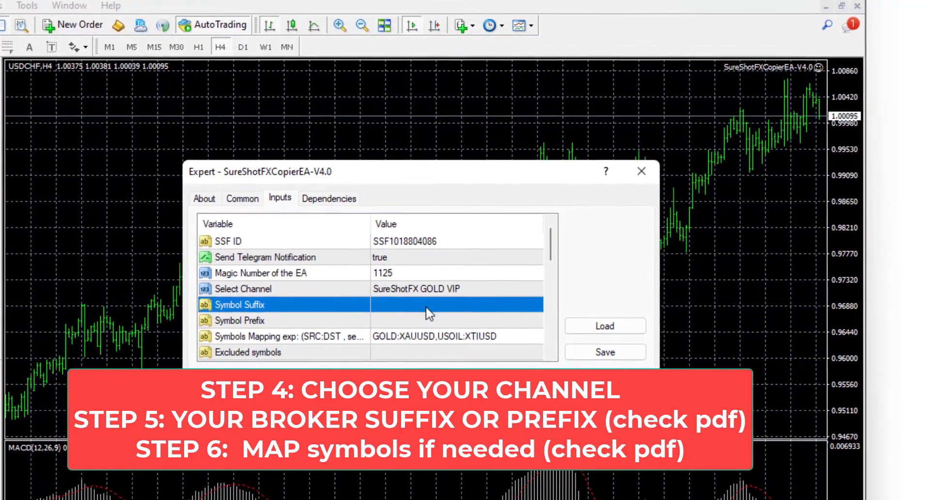
pyautogui.click(427, 319)
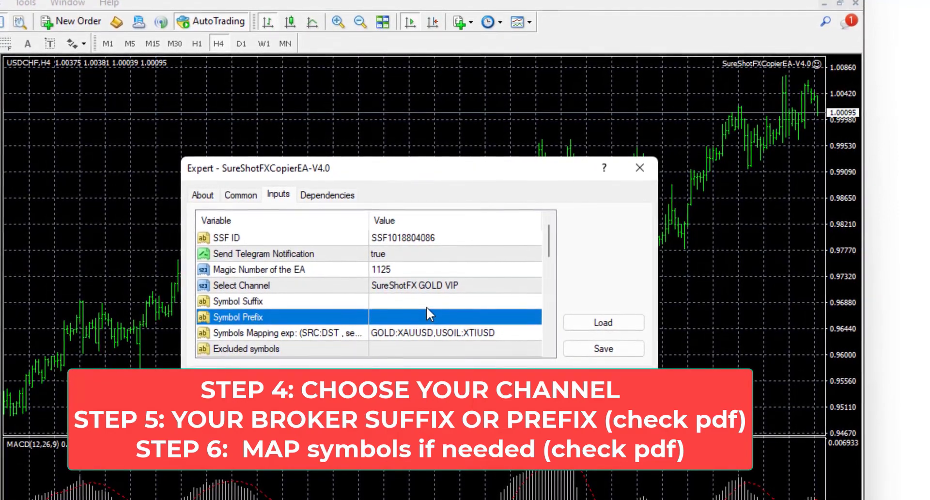
pyautogui.click(441, 333)
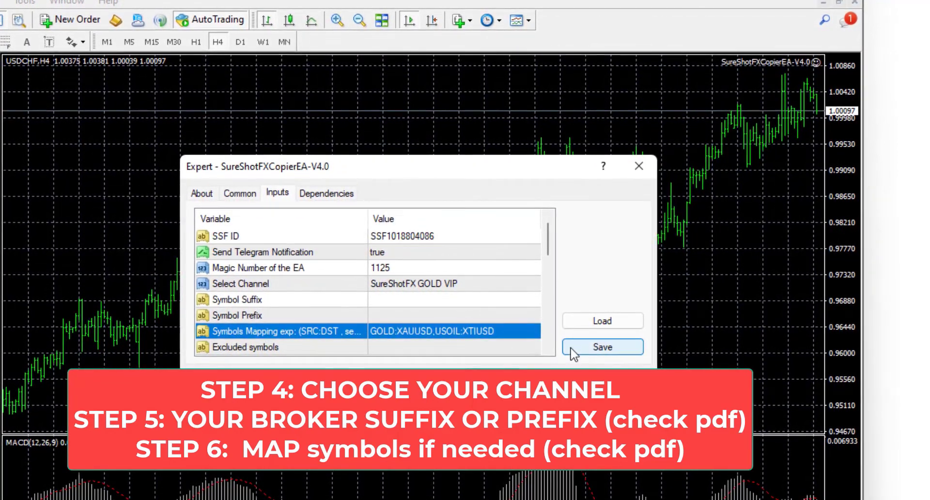
pyautogui.scroll(-4, 550, 356)
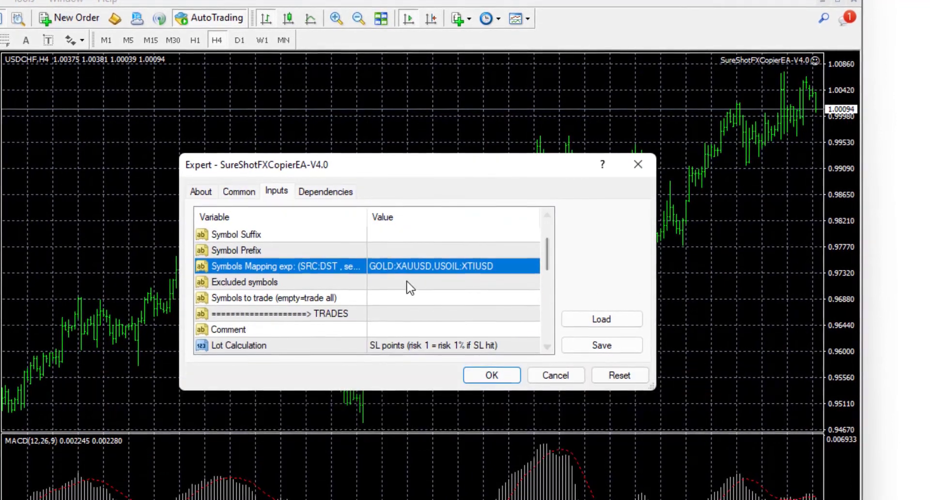
pyautogui.click(409, 282)
# Edit the inputs to Lots TP1 0.04, Risk Percentage TP1 0.0 and Special Lot XAUUSD:0.12.
pyautogui.scroll(-5, 549, 348)
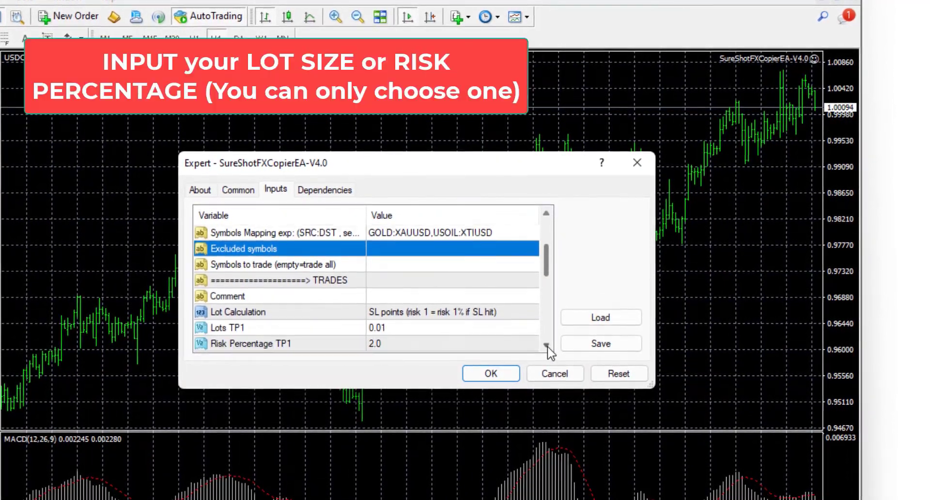
pyautogui.click(390, 295)
pyautogui.click(390, 295)
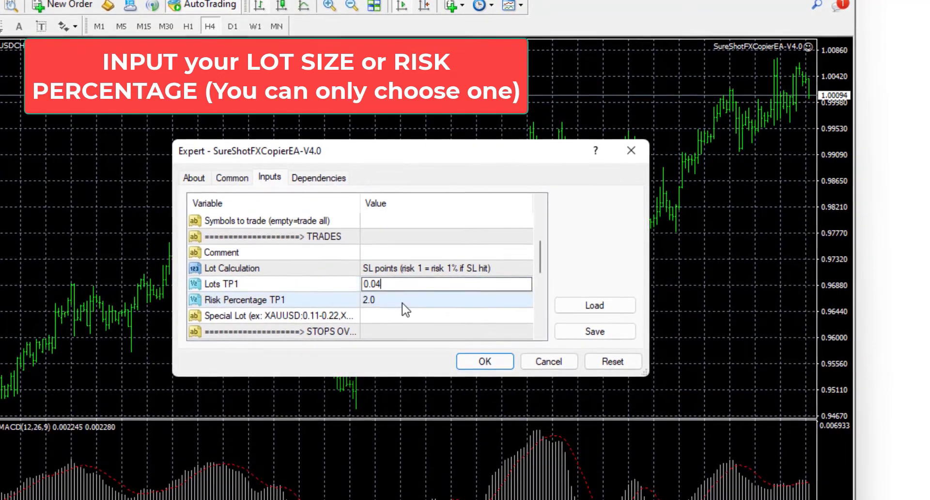
pyautogui.click(403, 301)
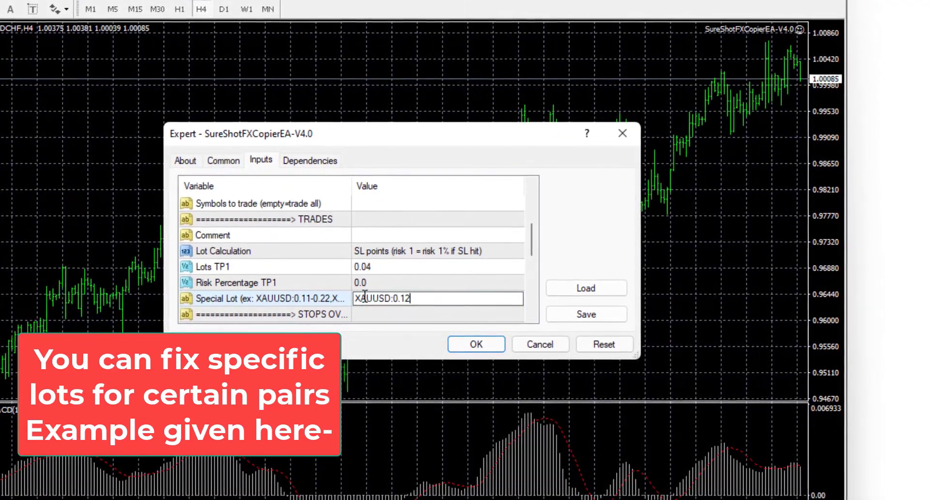
pyautogui.click(531, 317)
pyautogui.click(532, 317)
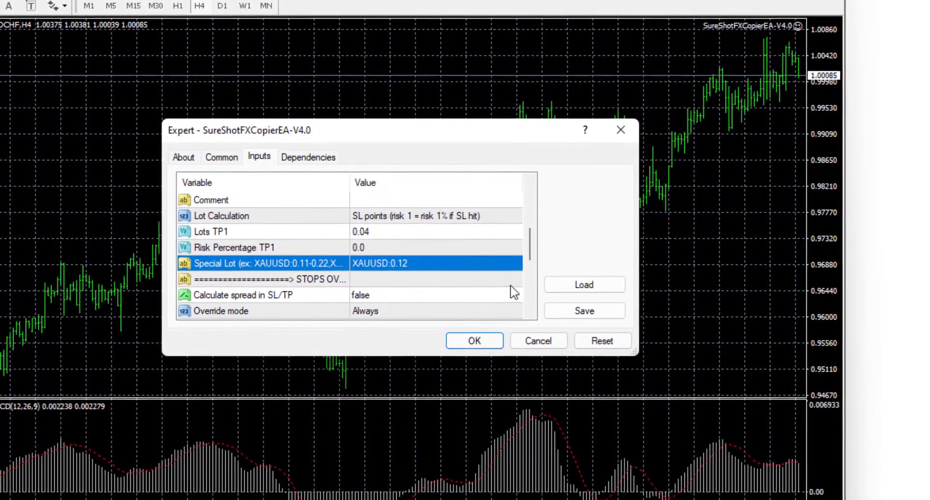
pyautogui.click(530, 313)
pyautogui.click(530, 313)
pyautogui.click(530, 313)
pyautogui.click(530, 313)
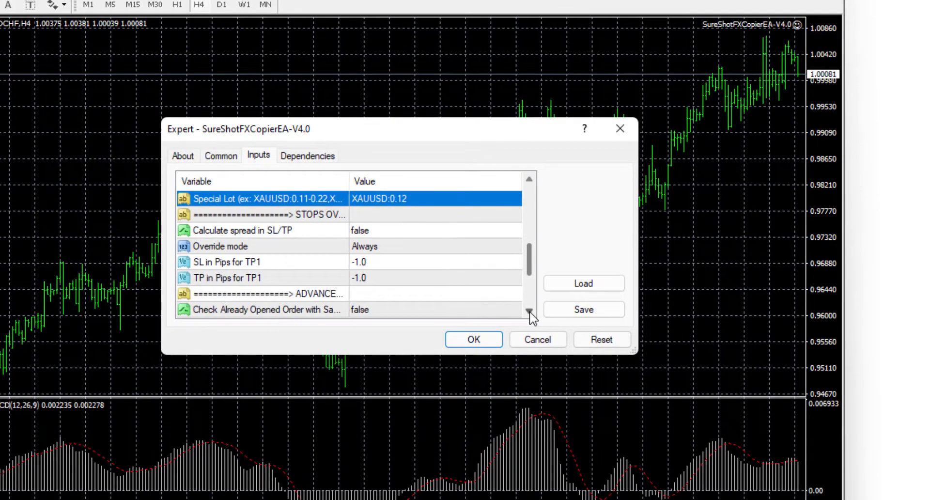
pyautogui.scroll(-3, 411, 293)
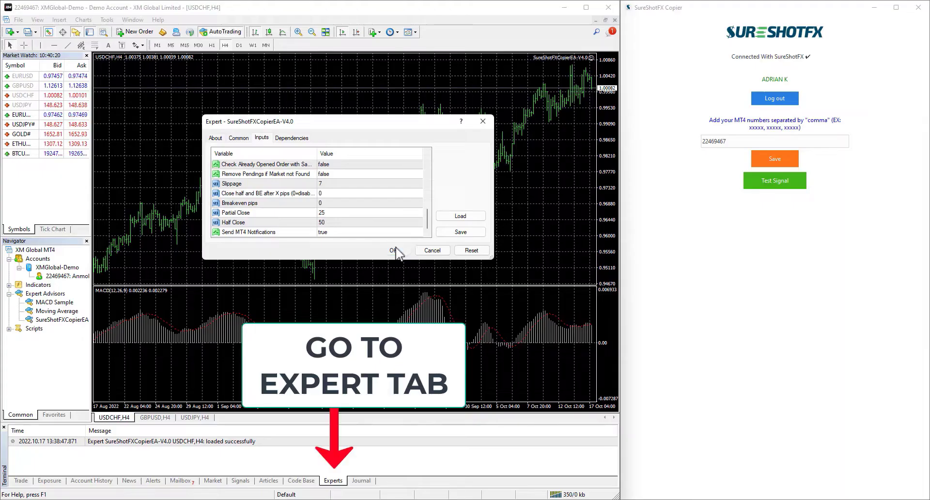
# Apply the EA settings to the USDCHF chart and confirm the initialized and Licensed (Lifetime) Experts messages.
pyautogui.click(395, 248)
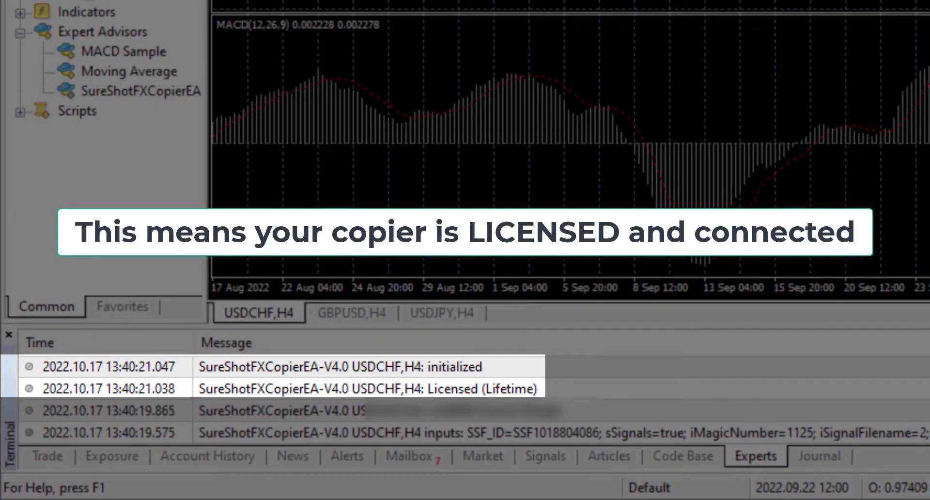
pyautogui.click(152, 91)
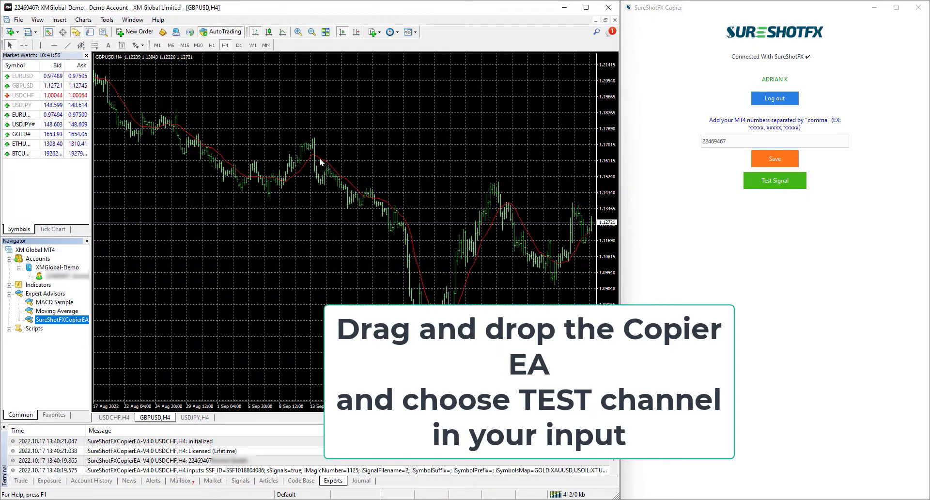
# Drop the copier EA onto the GBPUSD H4 chart and enter the account's SSF ID.
pyautogui.moveTo(320, 161); pyautogui.dragTo(322, 145)
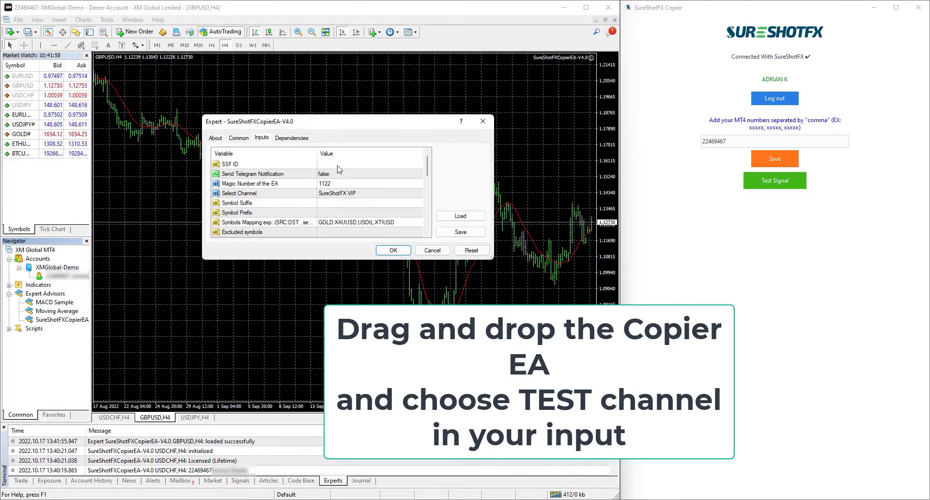
pyautogui.doubleClick(338, 164)
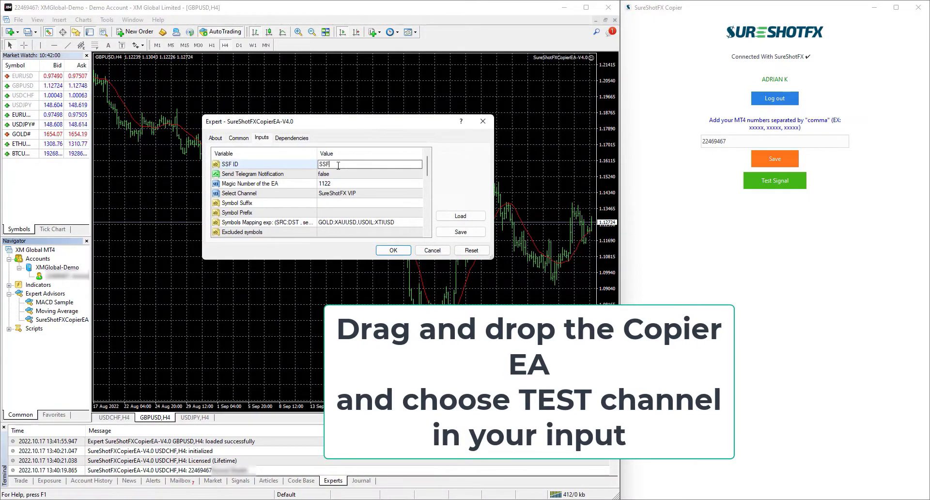
pyautogui.write('SSF1018804086')
# Set Telegram notification to true, choose the SureShotFX TEST channel and apply the settings.
pyautogui.click(330, 175)
pyautogui.click(413, 177)
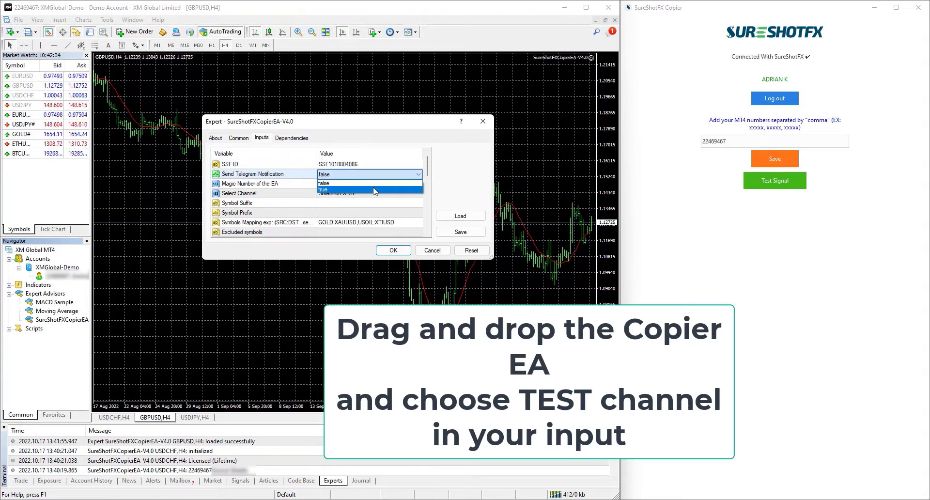
pyautogui.click(381, 192)
pyautogui.click(384, 196)
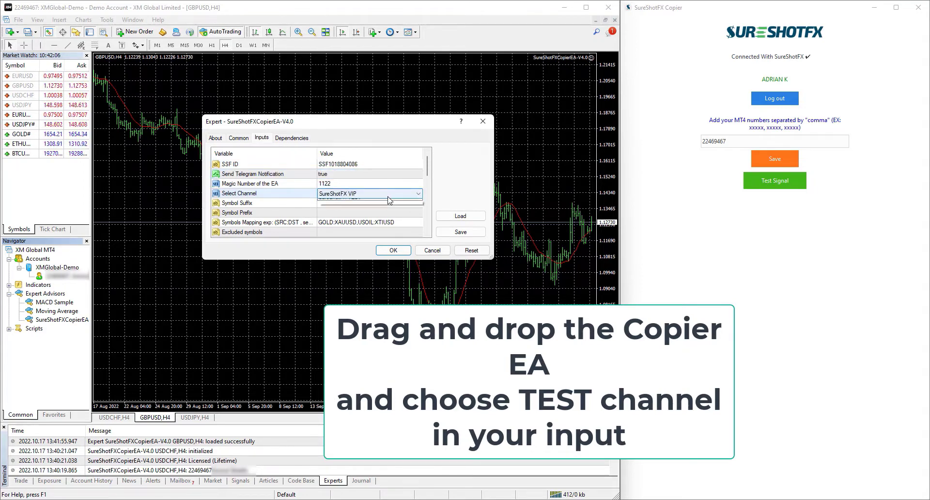
pyautogui.click(384, 194)
pyautogui.click(385, 216)
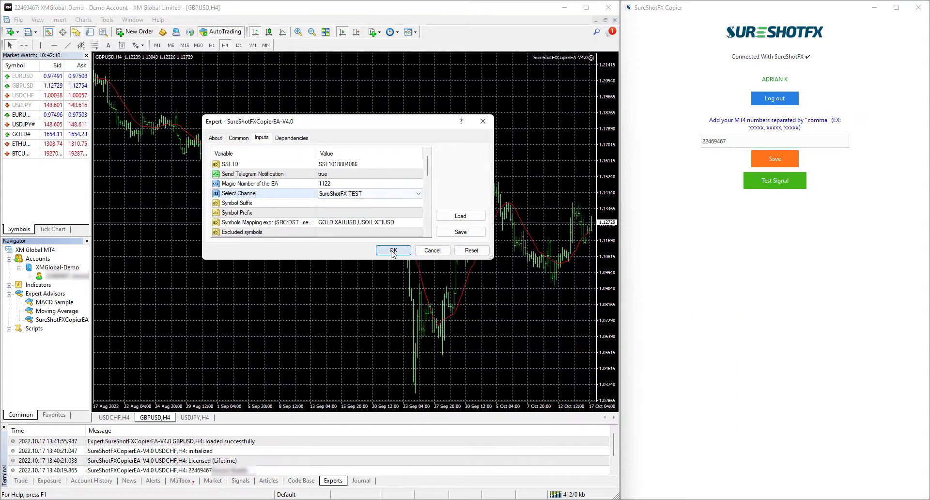
pyautogui.click(393, 251)
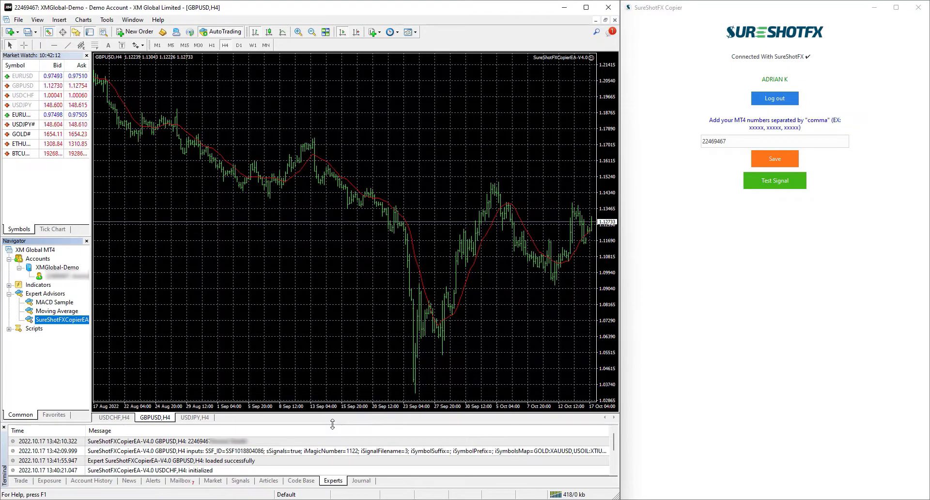
# Enlarge the Experts log, send a Test Signal from SureShotFX Copier and dismiss the confirmation.
pyautogui.moveTo(332, 424); pyautogui.dragTo(334, 359)
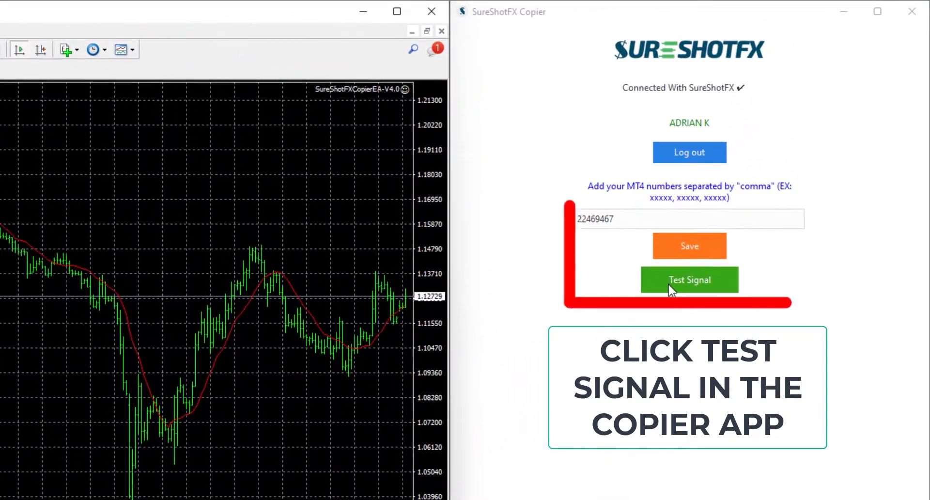
pyautogui.click(668, 283)
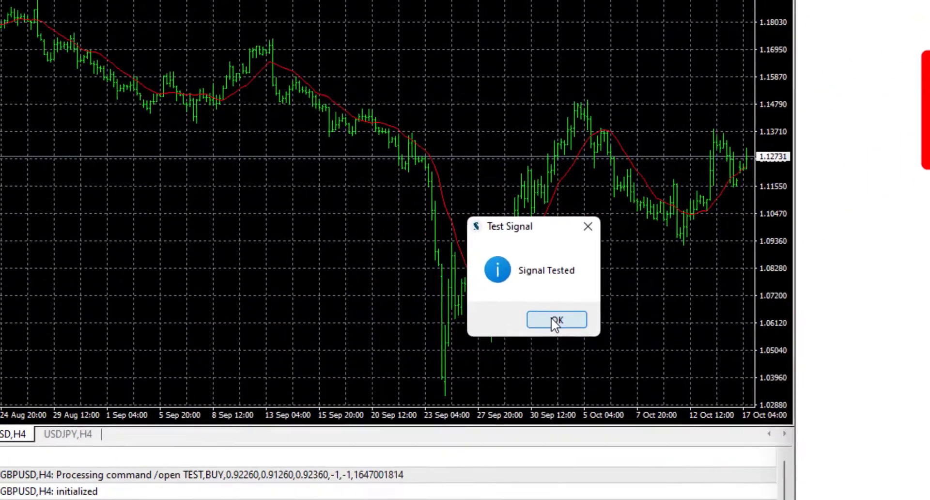
pyautogui.click(234, 442)
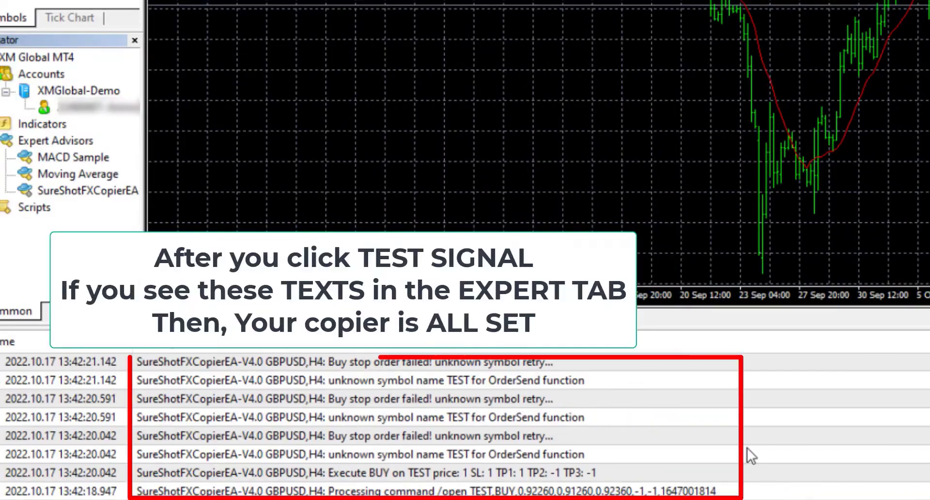